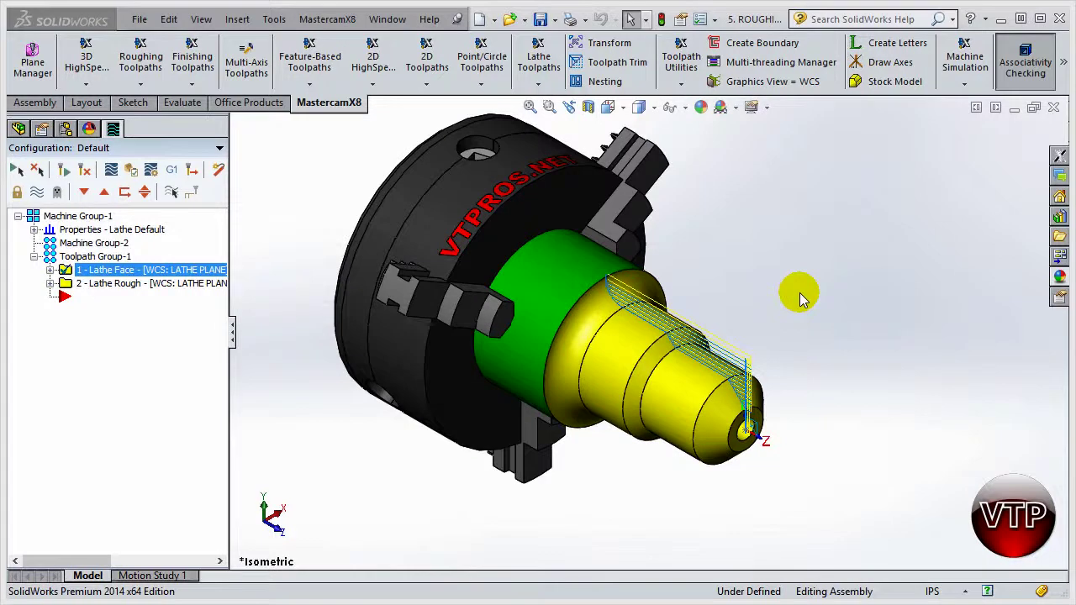
Select the 2 - Lathe Rough operation in the Toolpaths tree and bring up its context menu
mouse_move(796, 292)
mouse_down()
mouse_move(761, 467)
mouse_move(714, 437)
mouse_move(618, 273)
mouse_up()
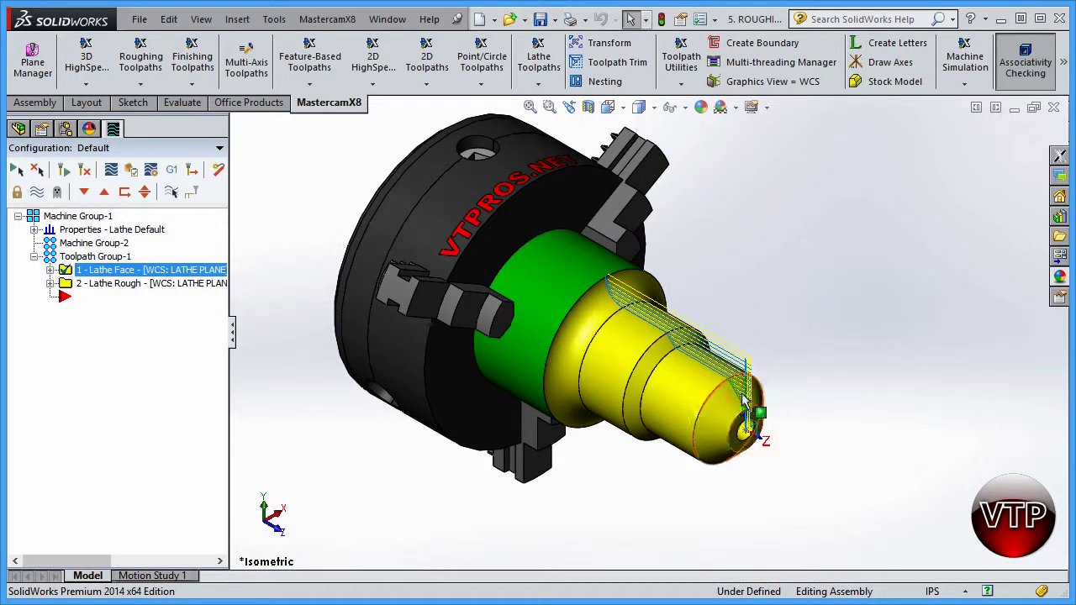
click(99, 285)
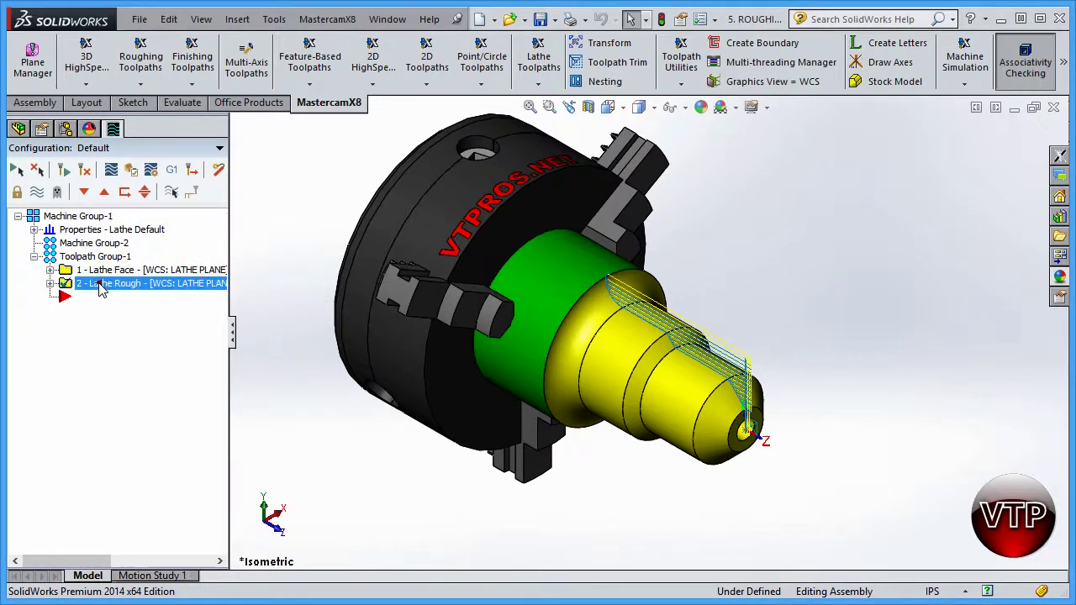
right_click(101, 286)
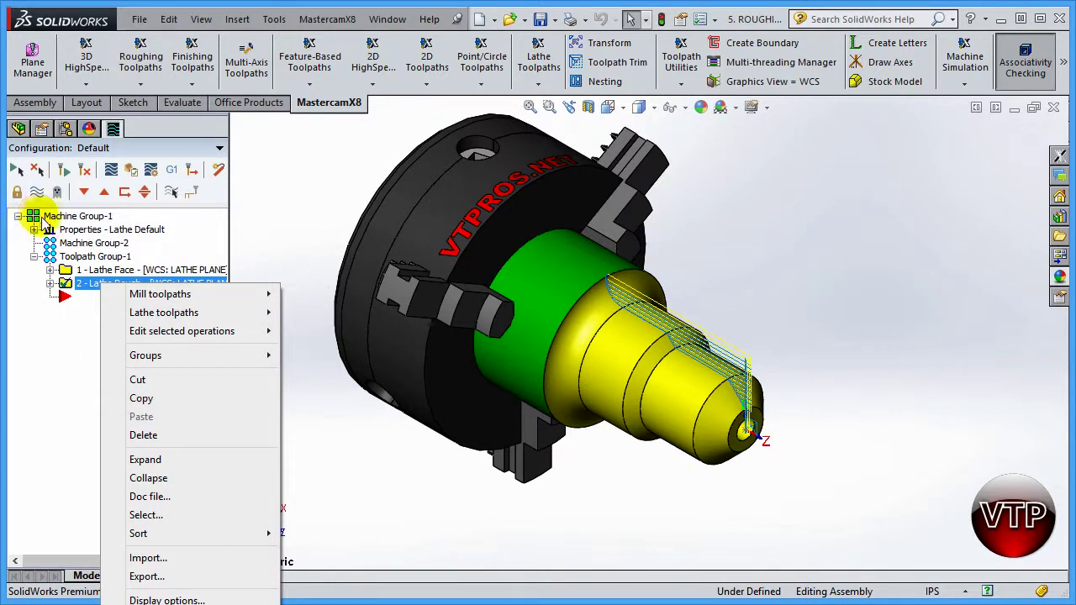
Copy the Lathe Rough operation, then dismiss the context menu without pasting
click(140, 399)
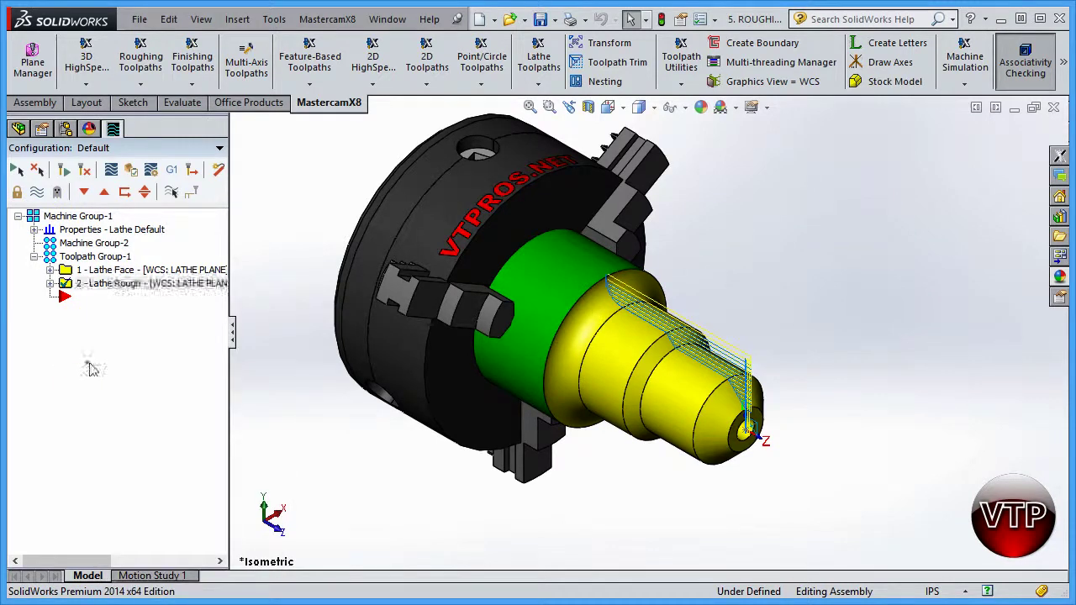
right_click(89, 365)
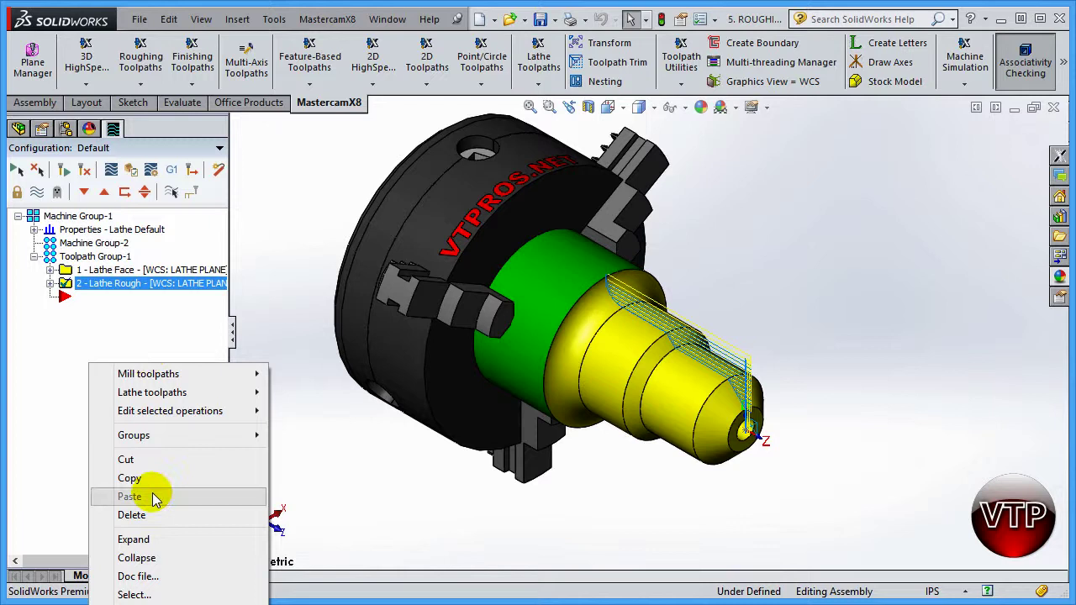
click(63, 340)
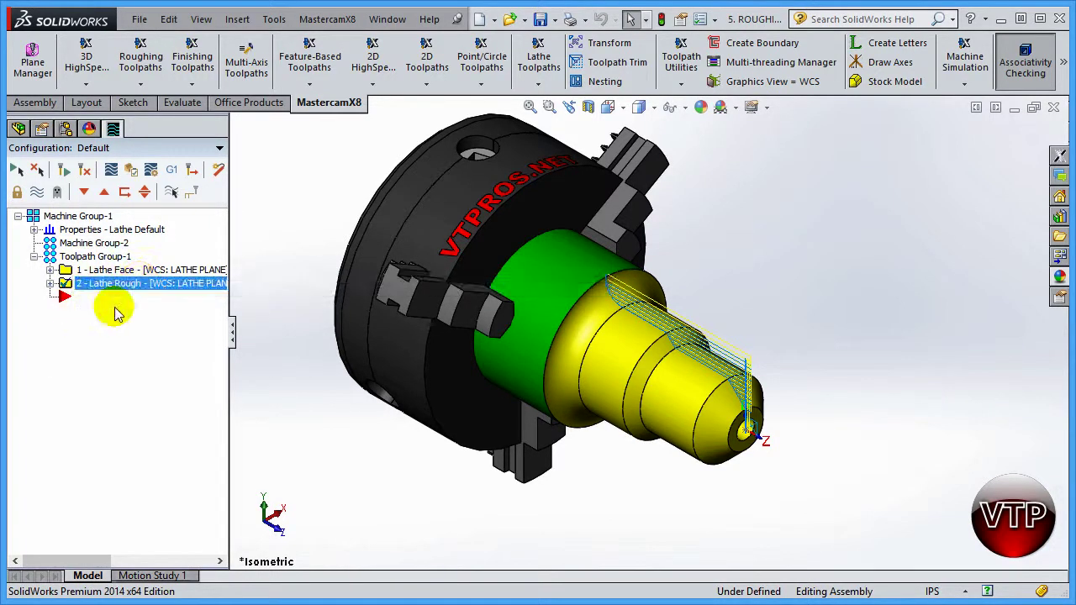
Expand and collapse Lathe Rough to review its contents, then bring up the Lathe Toolpaths list
click(50, 284)
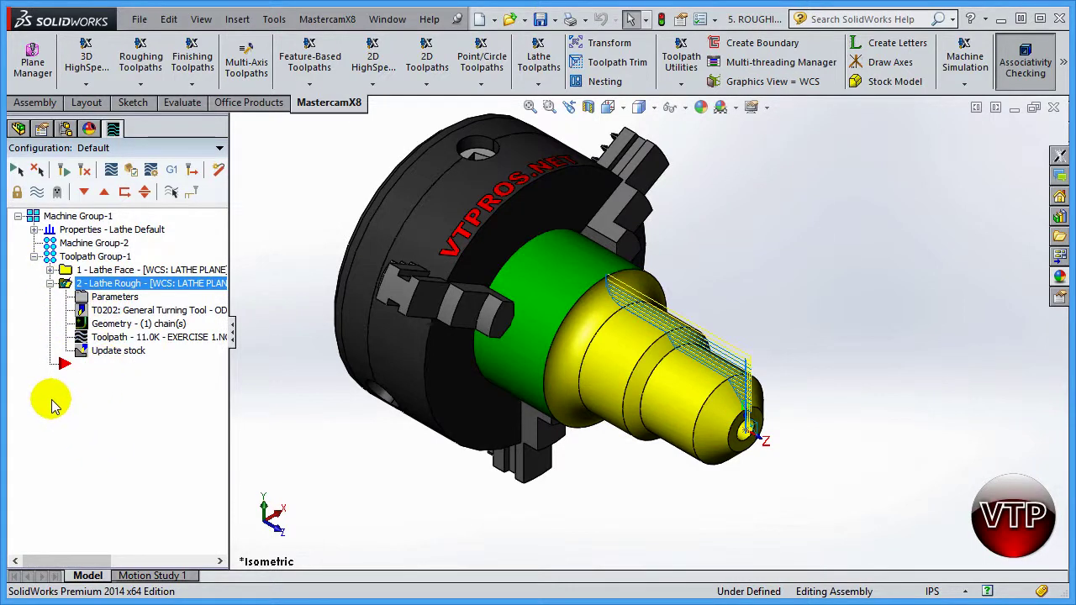
click(50, 284)
click(139, 332)
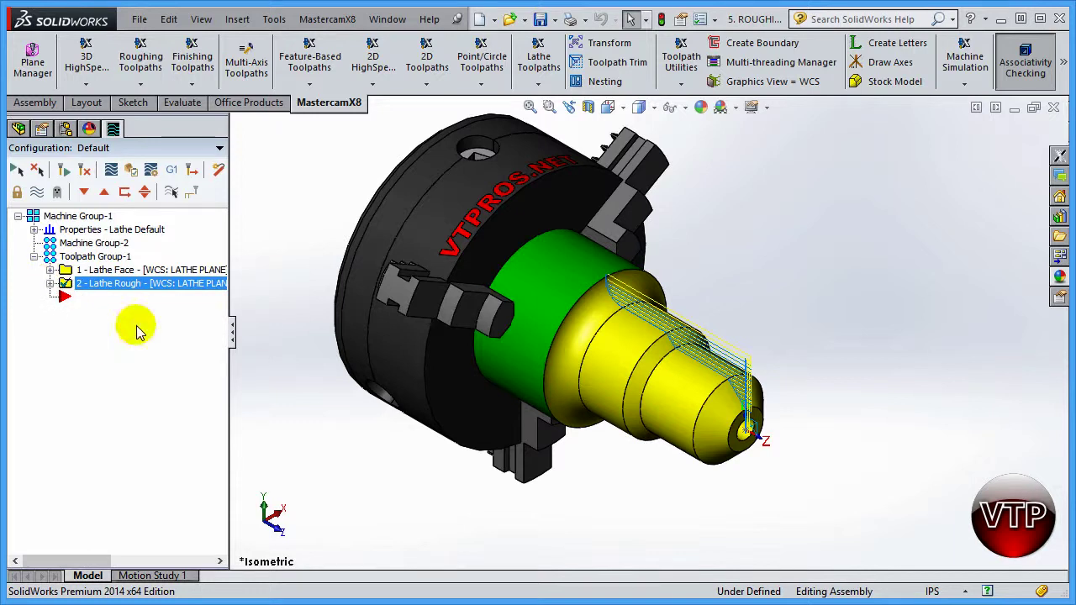
Start a Lathe Finish toolpath and chain Face<1> through Face<5> of EXERCISE 1-3
click(538, 84)
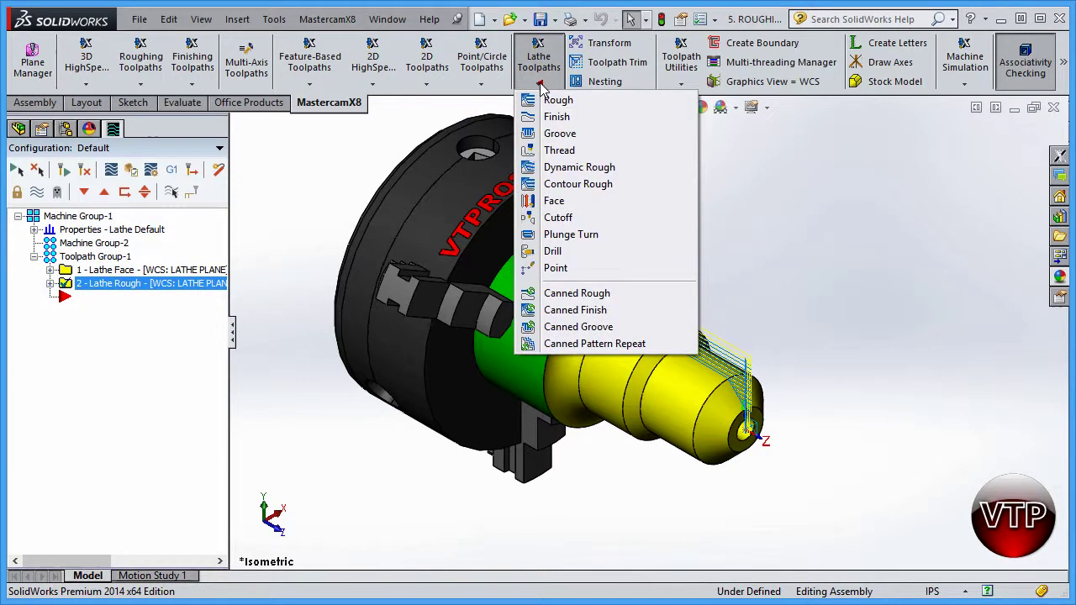
click(555, 116)
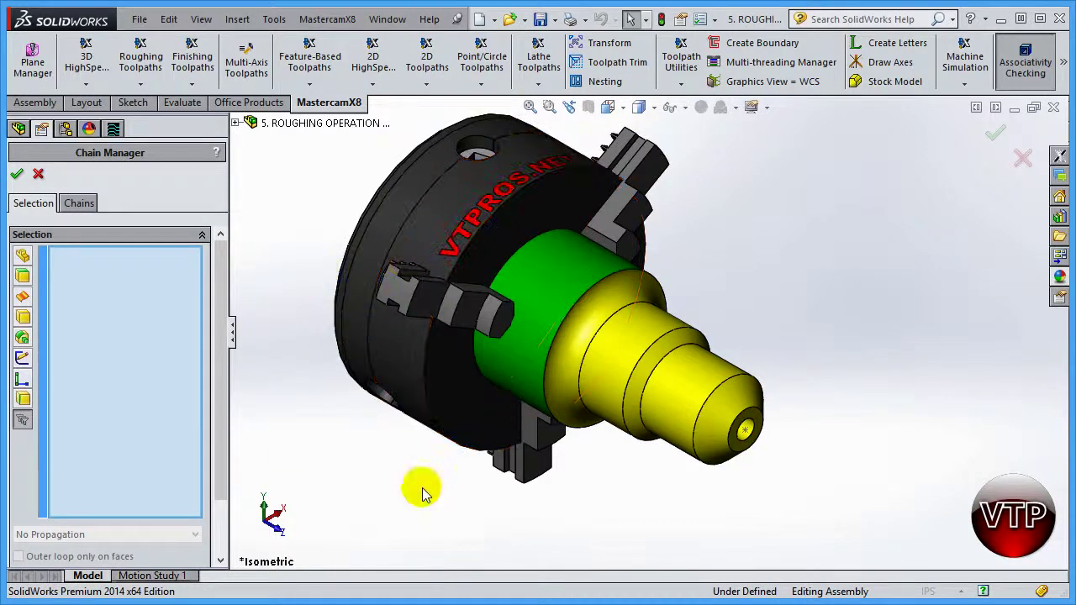
click(730, 400)
click(715, 363)
click(666, 332)
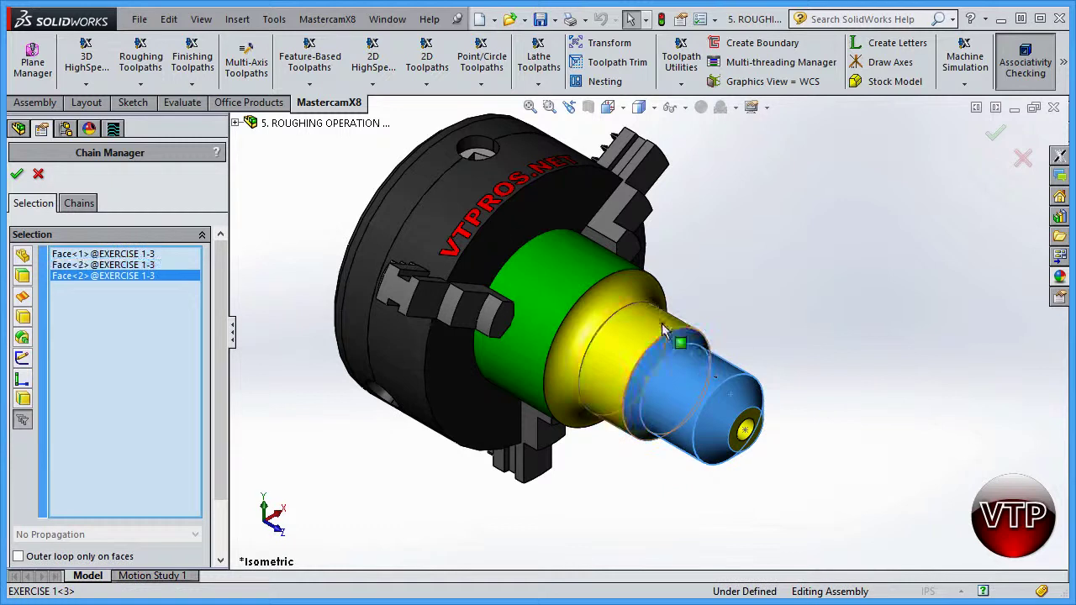
click(655, 309)
click(619, 384)
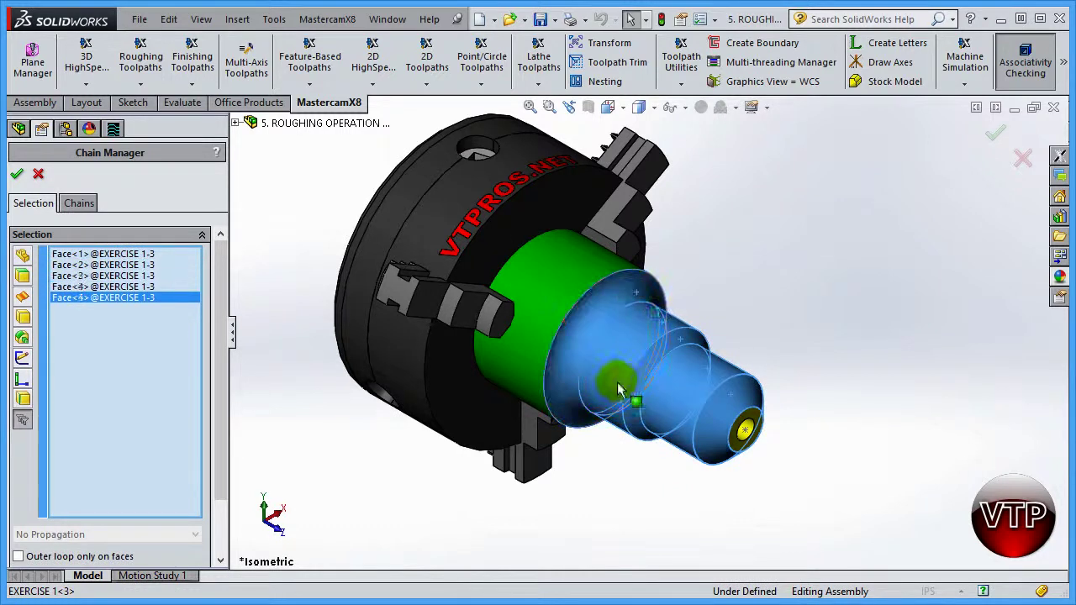
Accept the five chained faces and comment the operation 'FINISHING OPERATION'
click(18, 175)
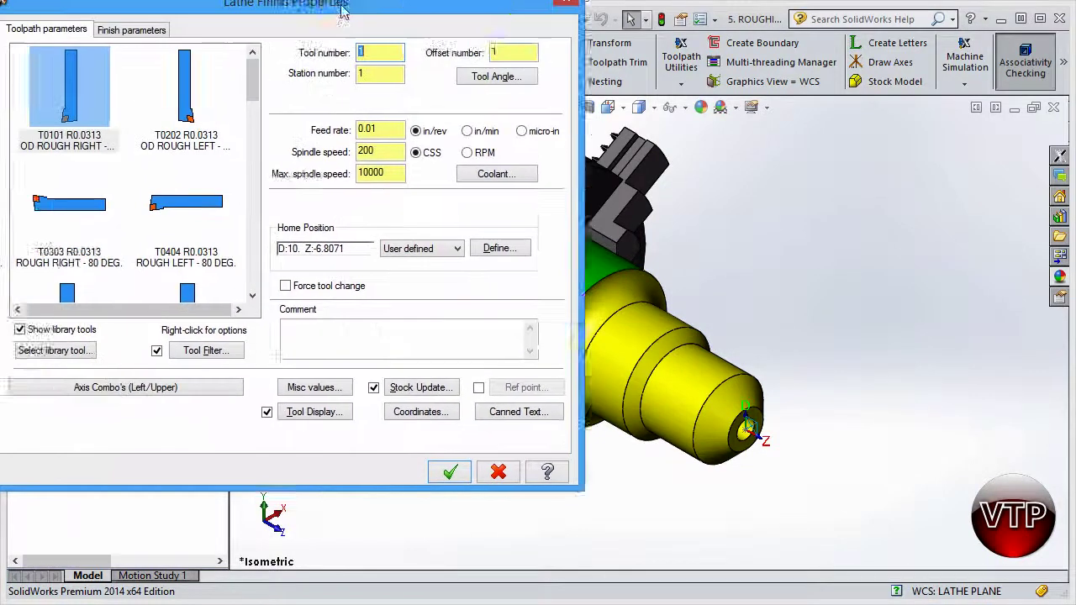
drag(342, 8, 547, 71)
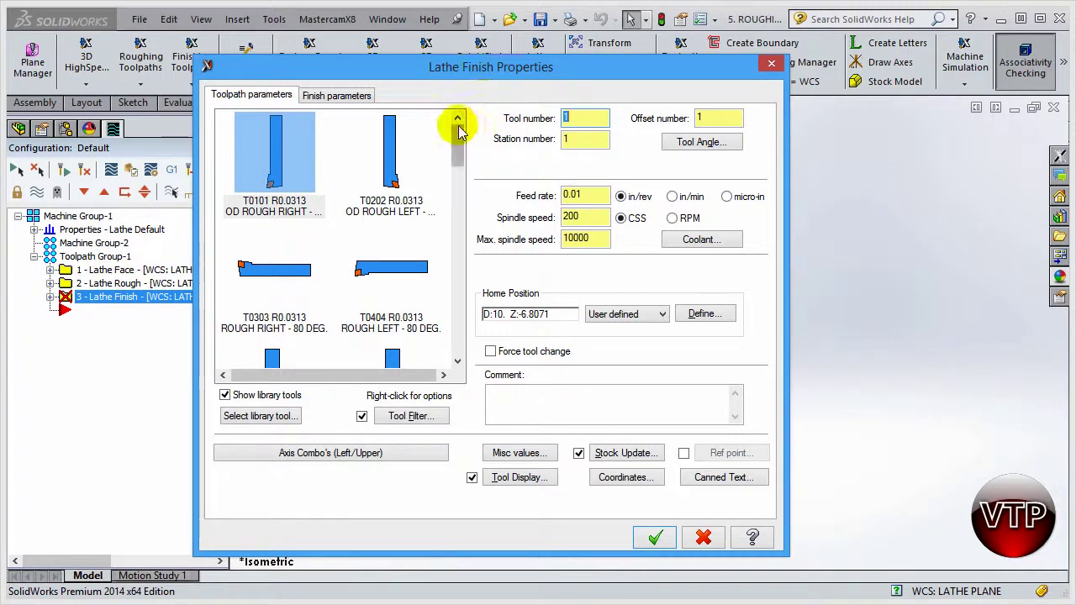
click(532, 395)
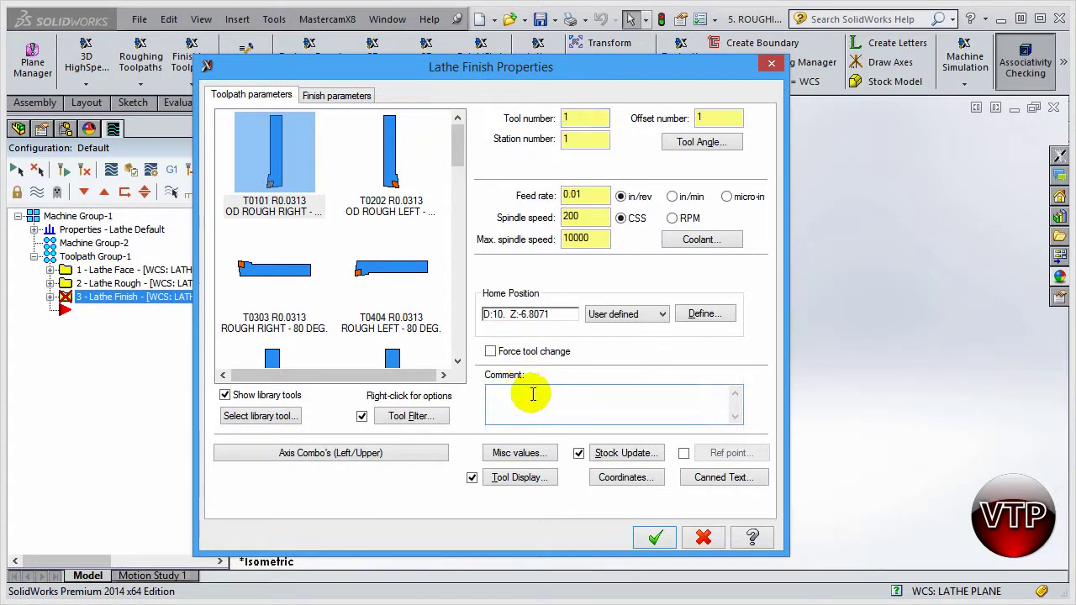
text(FINISHING OPERATION)
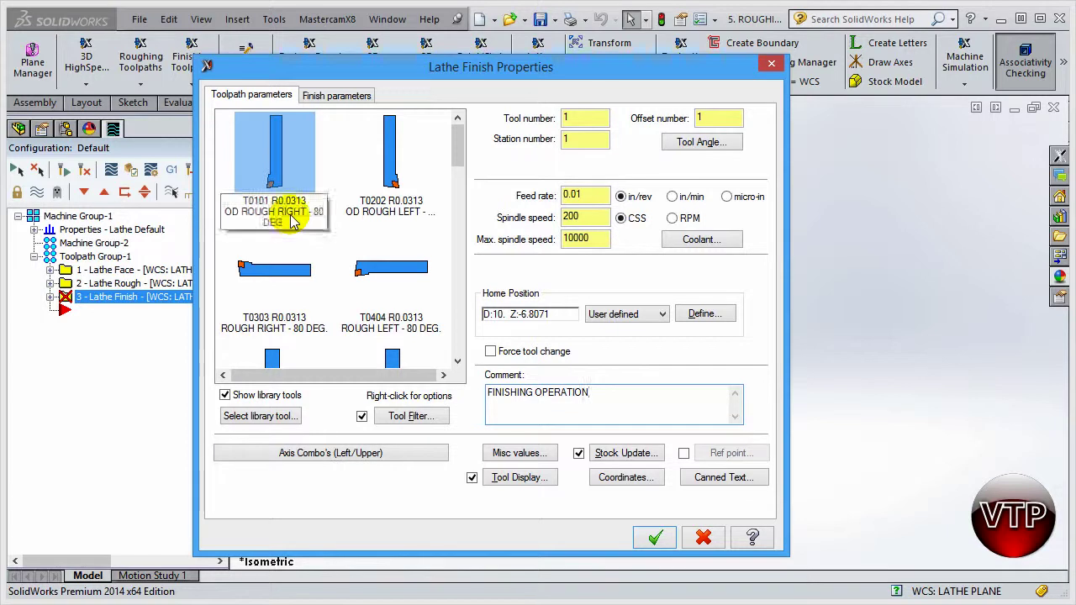
Choose tool T2121 OD FINISH RIGHT 35 DEG for the finish operation
drag(451, 147, 443, 199)
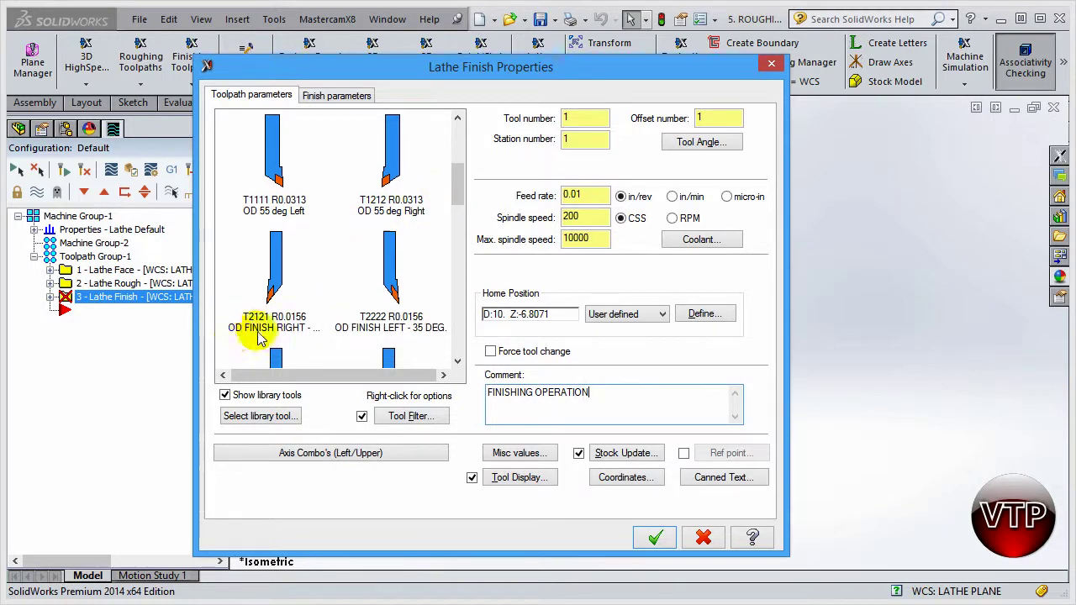
click(281, 324)
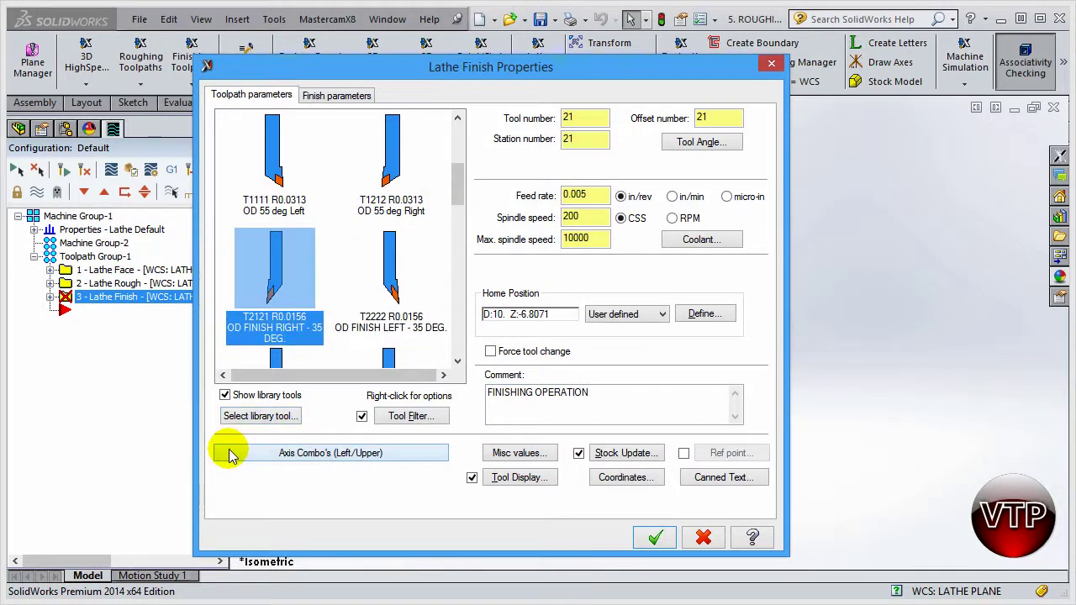
drag(290, 324, 293, 327)
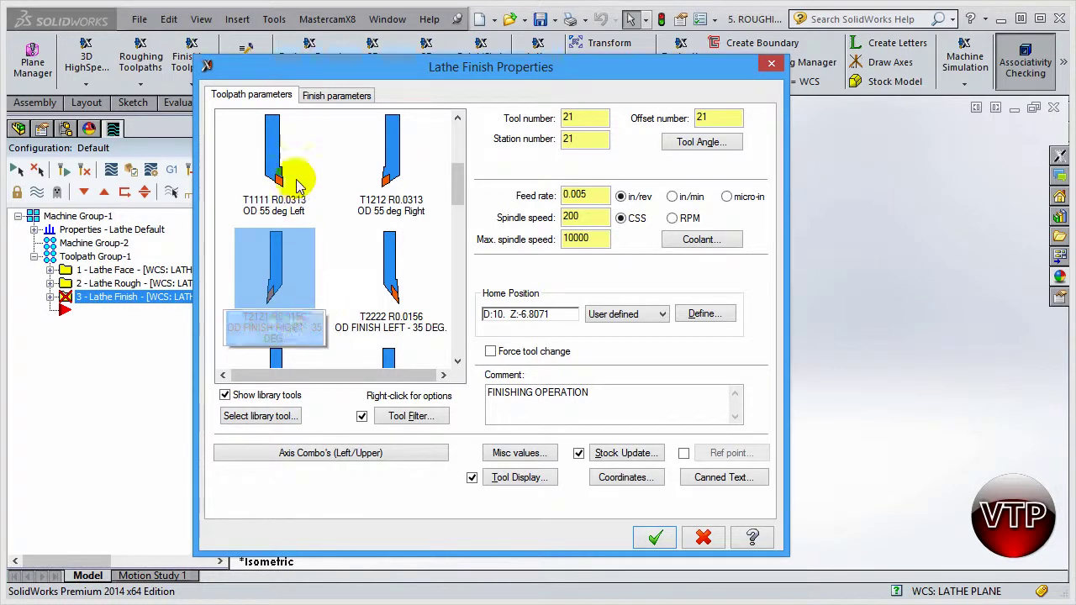
drag(461, 195, 460, 150)
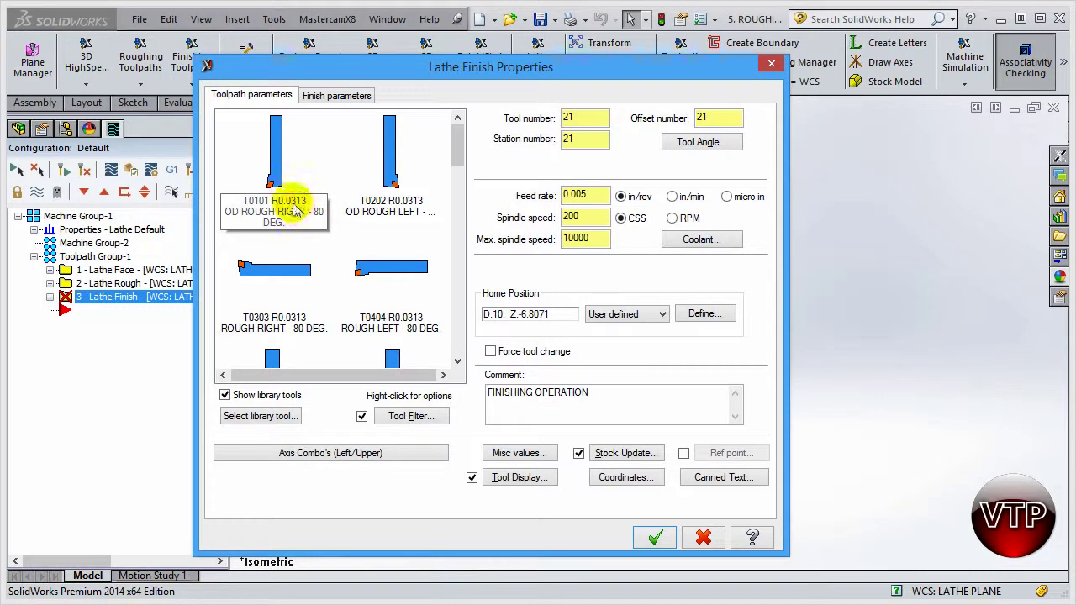
scroll(440, 158, down, 5)
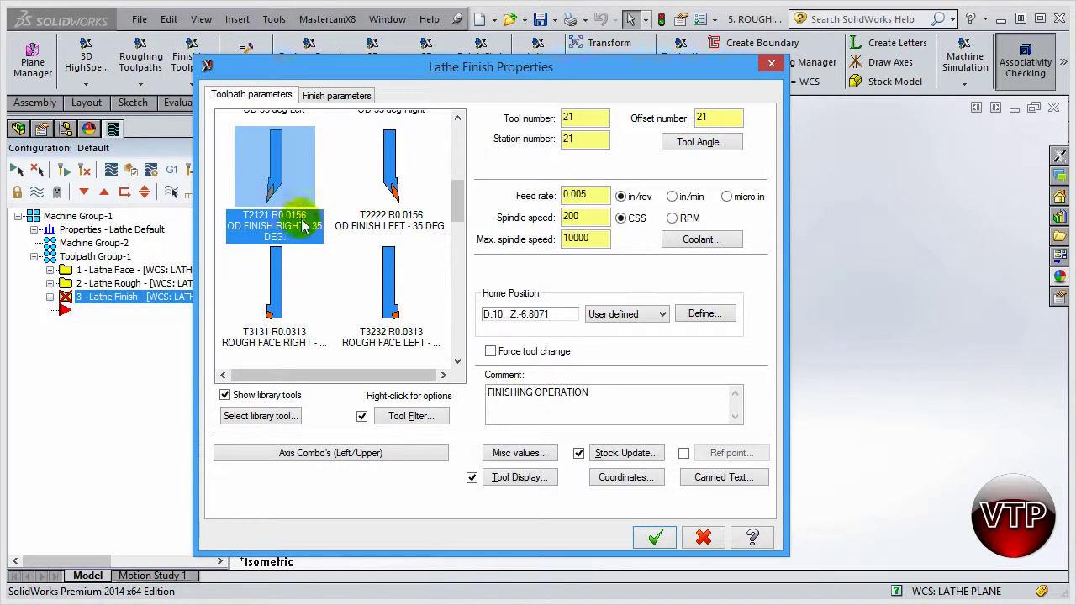
Set the finish stepover to 0.01 in the Finish parameters
click(327, 96)
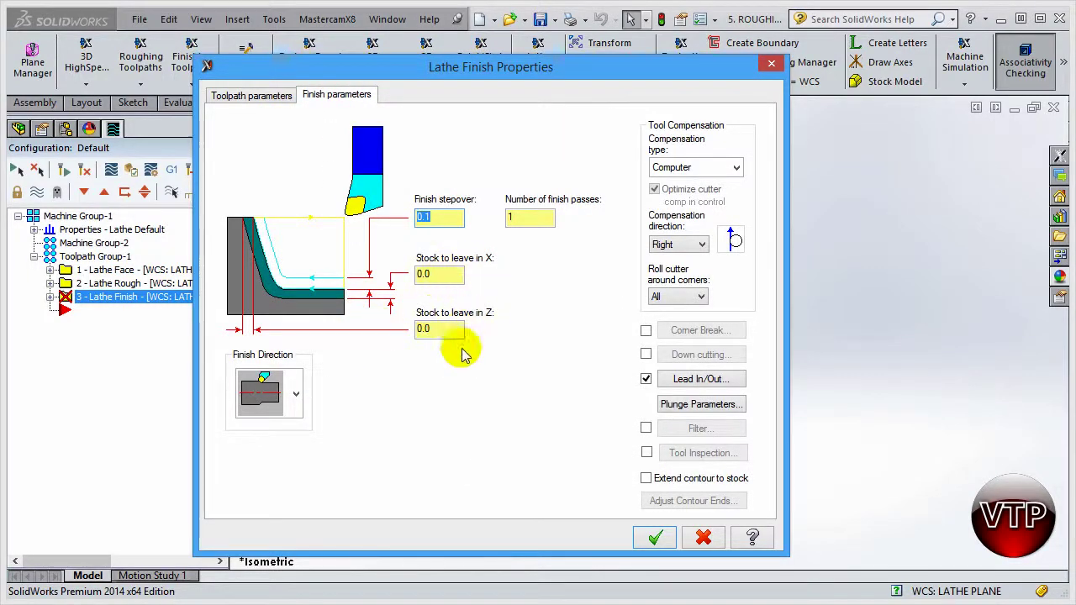
click(433, 275)
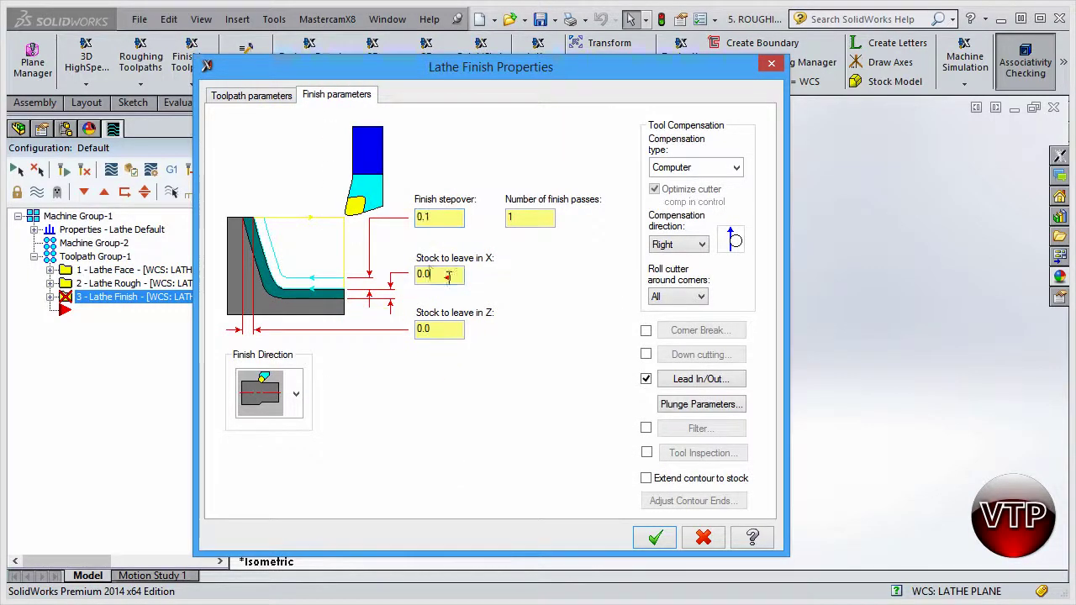
double_click(427, 216)
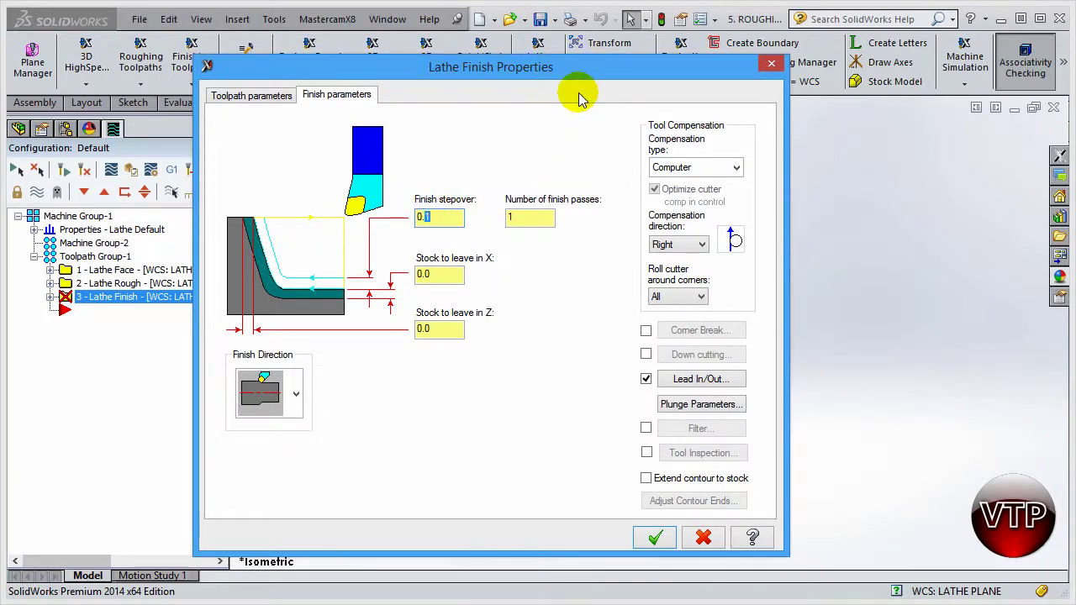
text(0)
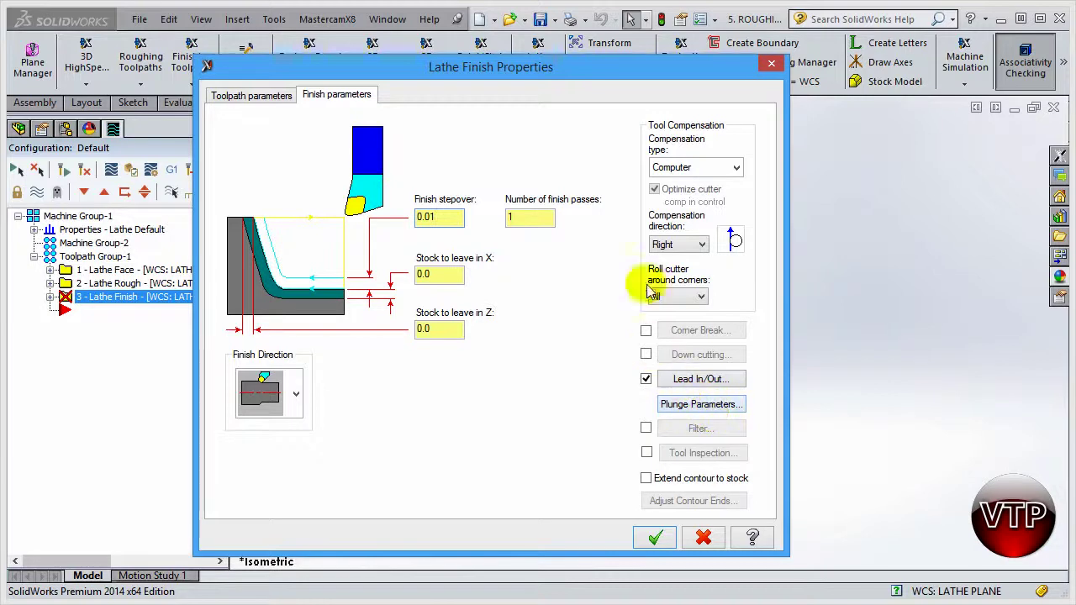
Set the compensation type to Wear and generate the Lathe Finish toolpath
click(715, 165)
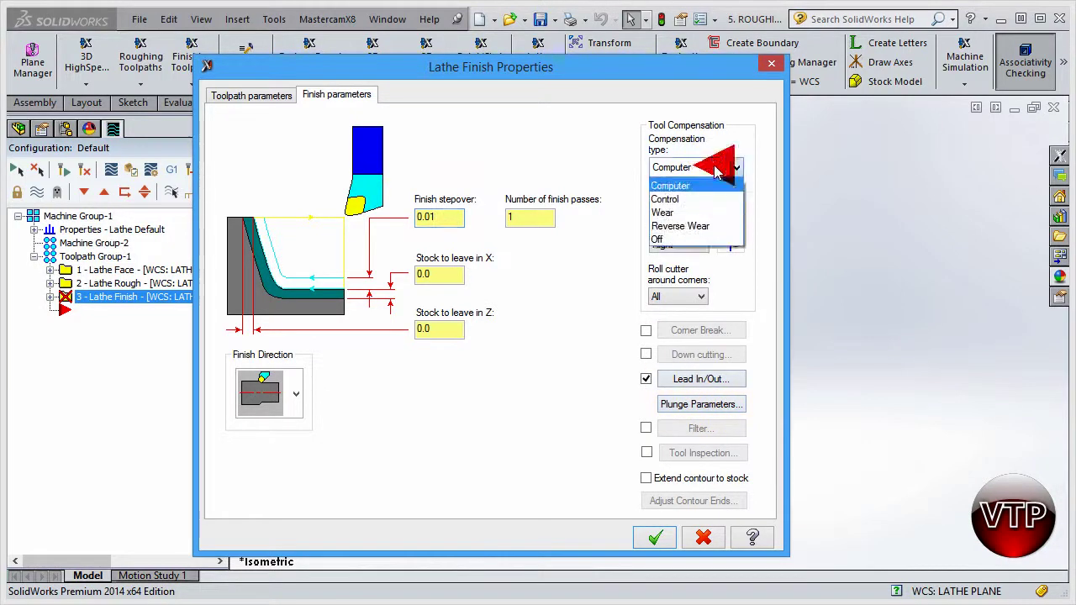
click(672, 213)
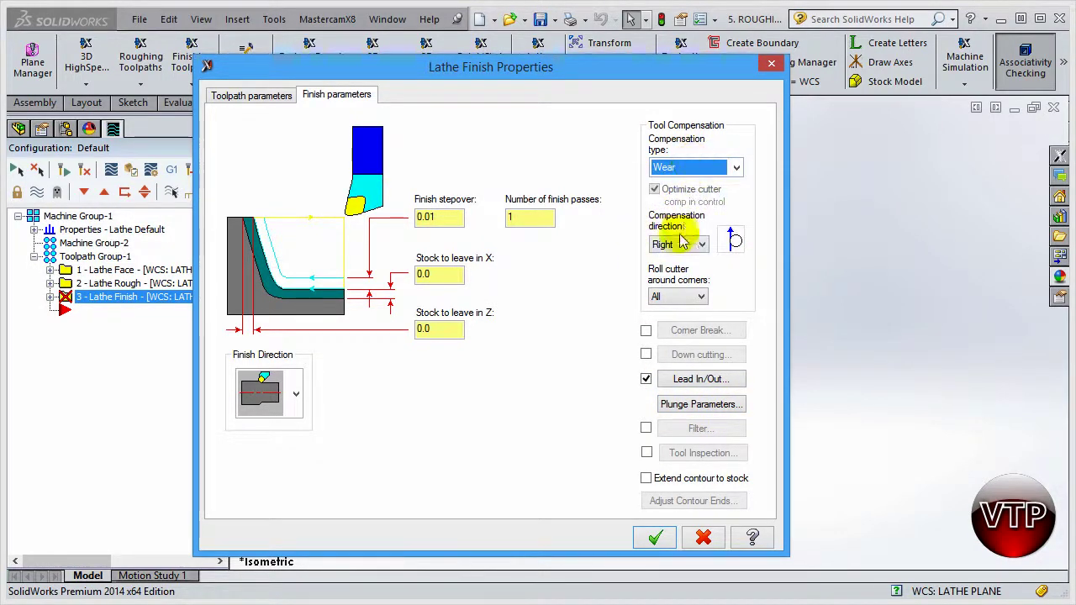
click(737, 170)
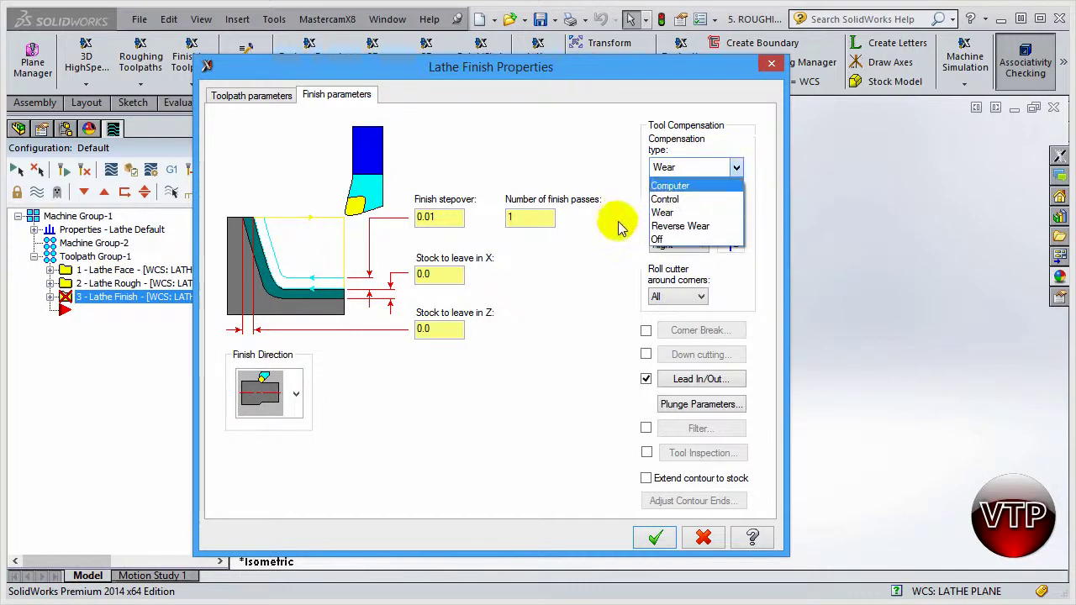
click(589, 294)
click(704, 168)
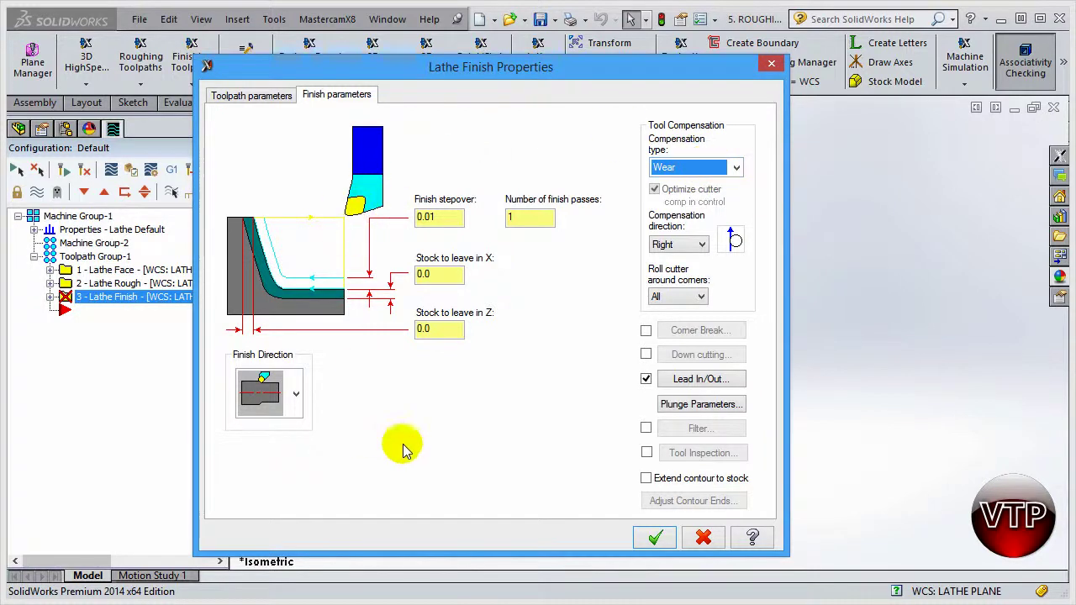
click(655, 538)
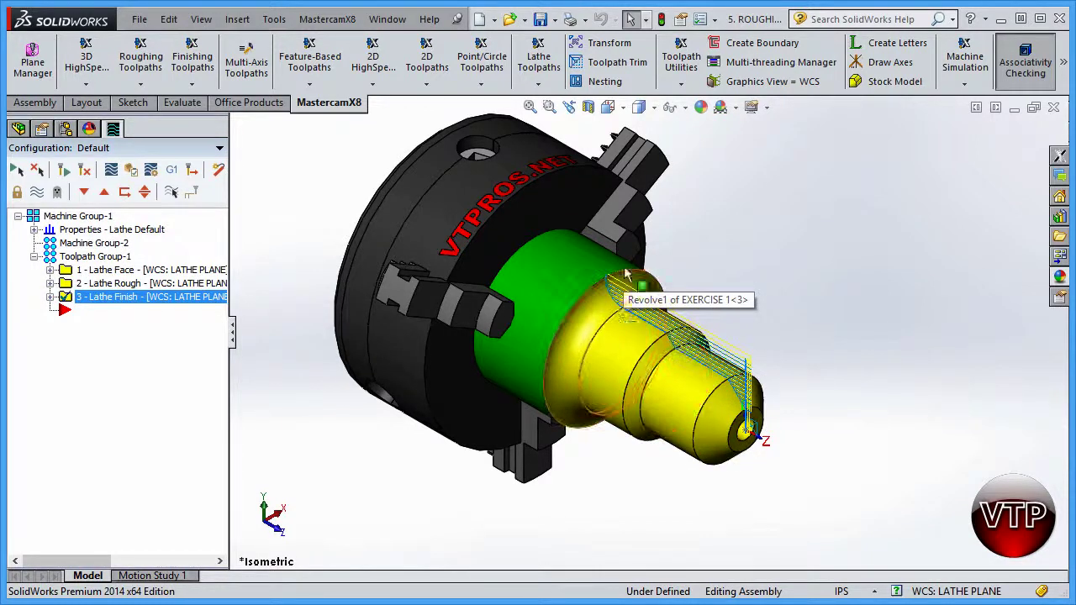
Switch to the Front view and zoom and rotate to inspect the finish passes along the profile
click(607, 106)
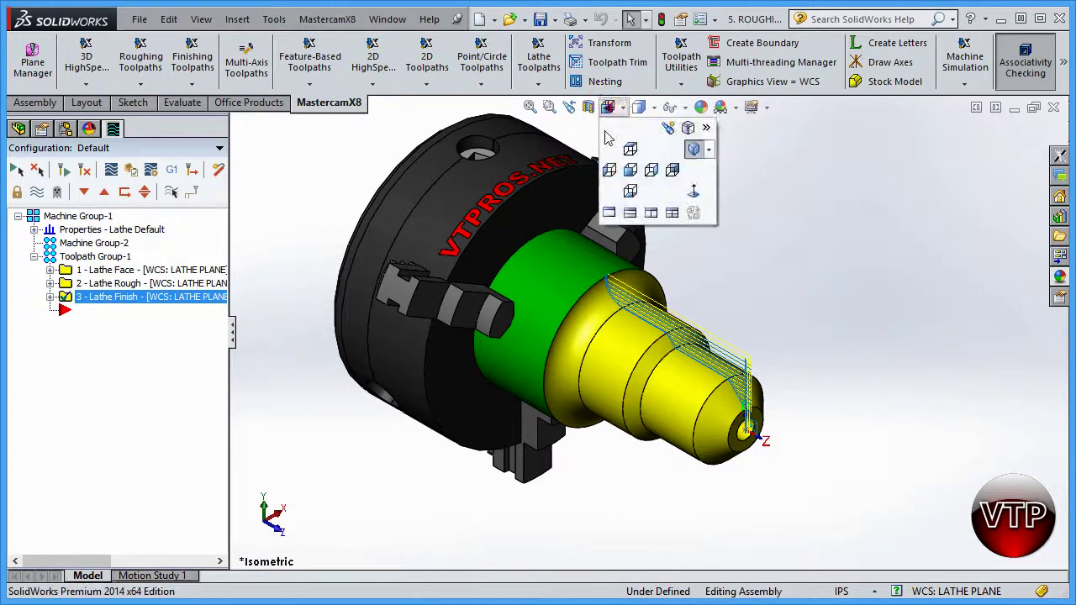
click(630, 172)
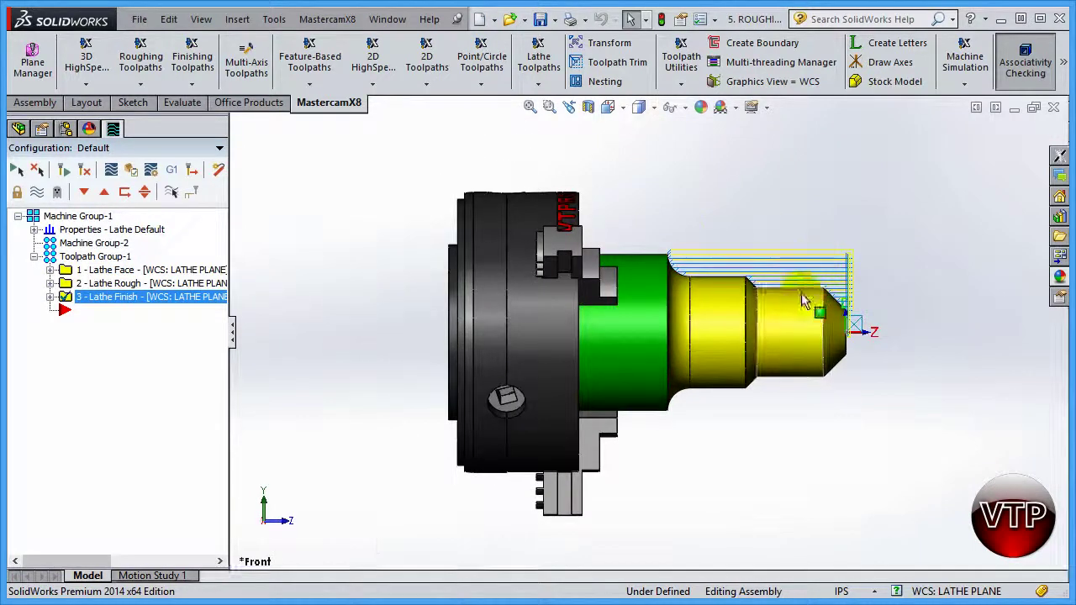
scroll(802, 298, down, 3)
scroll(648, 311, down, 5)
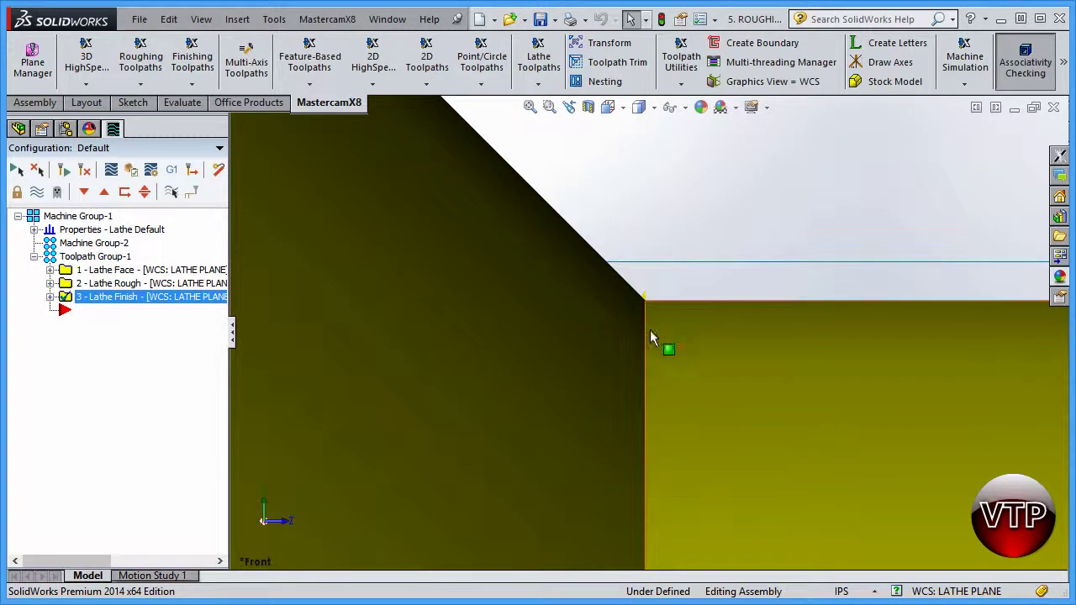
scroll(654, 338, up, 3)
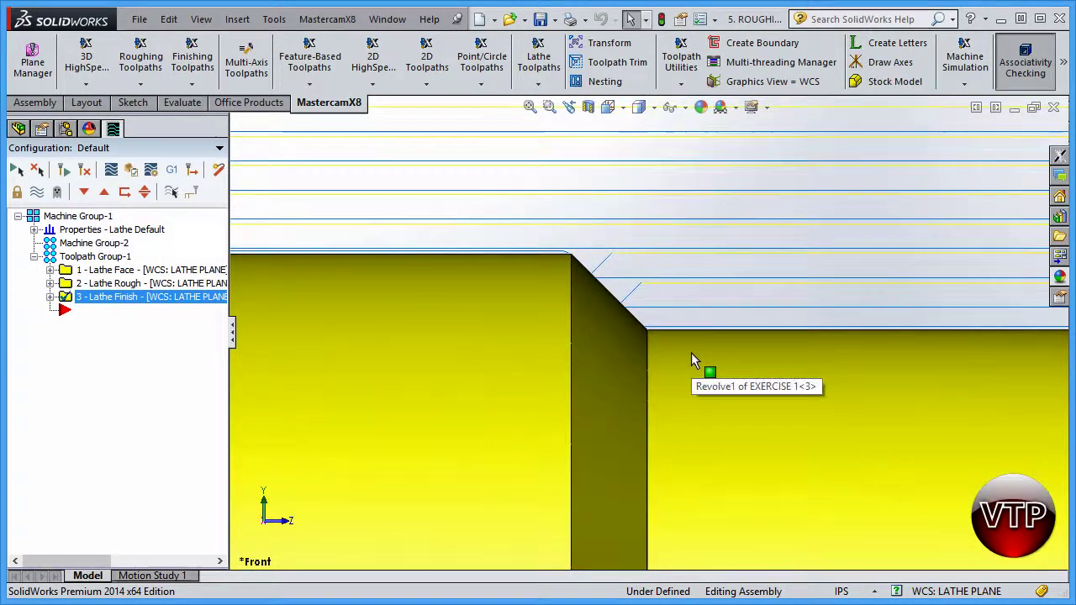
scroll(691, 352, up, 5)
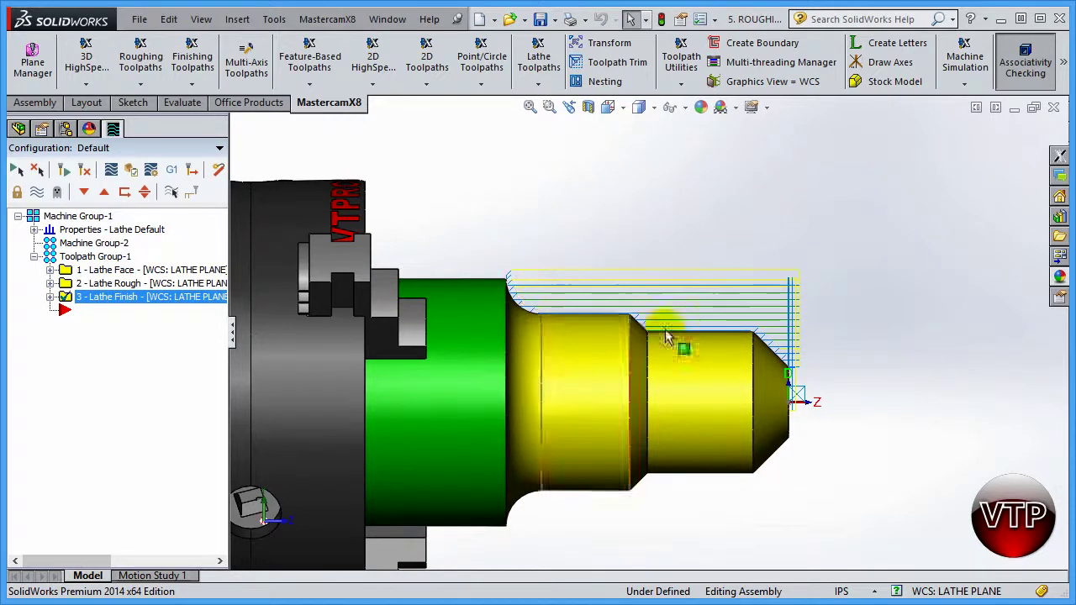
middle_drag(853, 303, 713, 329)
key(f)
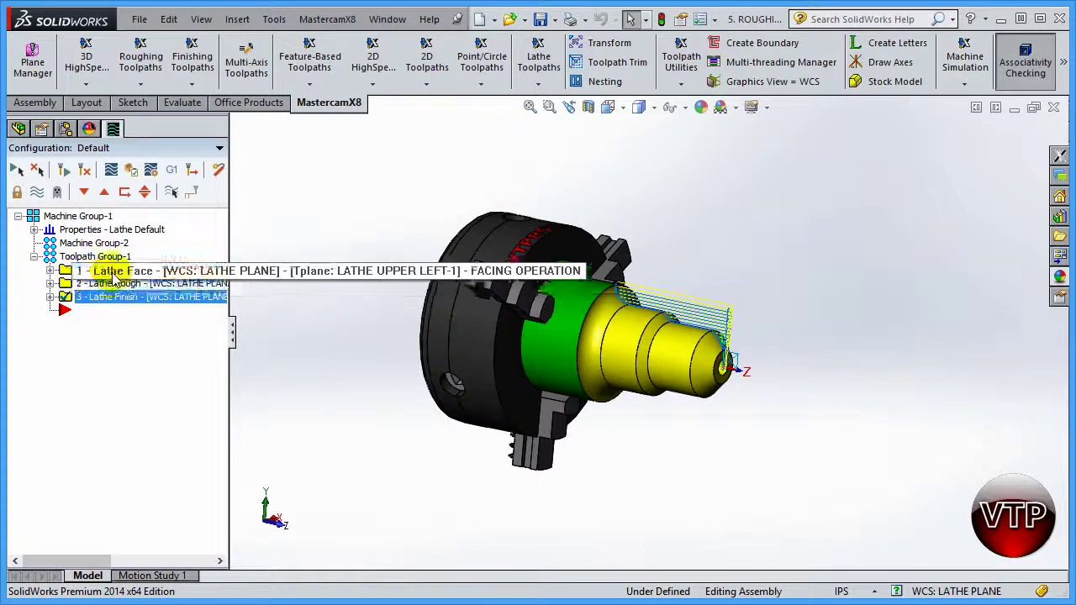
Select the Lathe Face, Lathe Rough and Lathe Finish operations together
shift+click(101, 270)
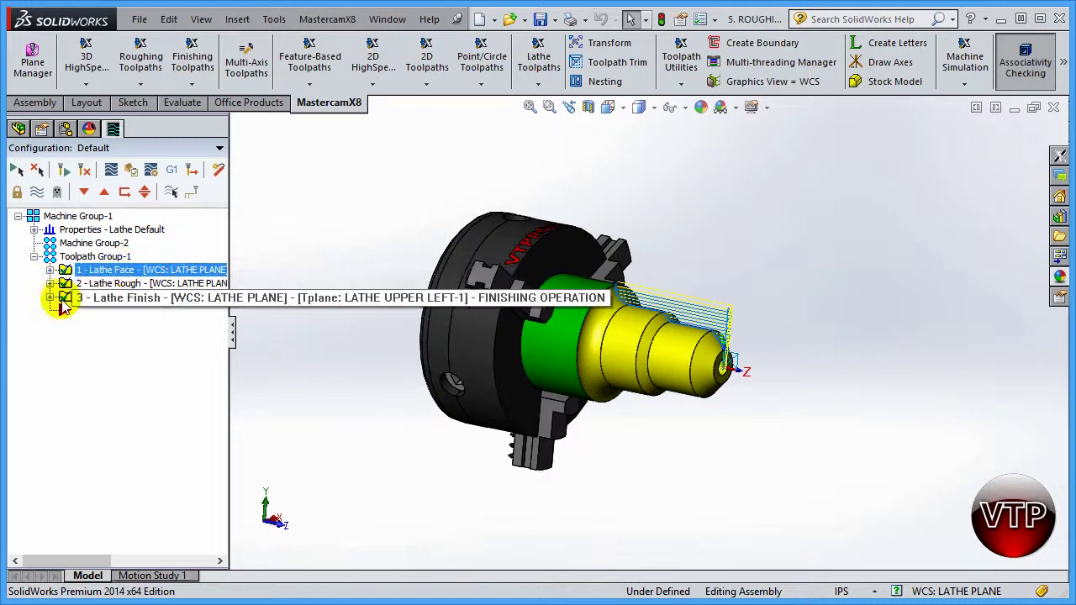
click(88, 300)
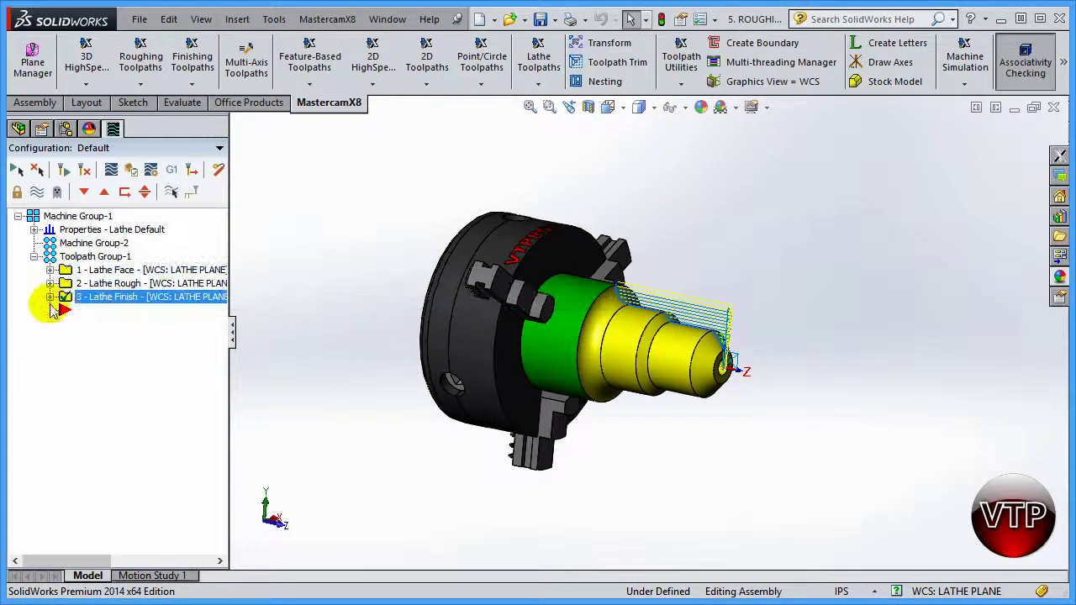
shift+click(92, 270)
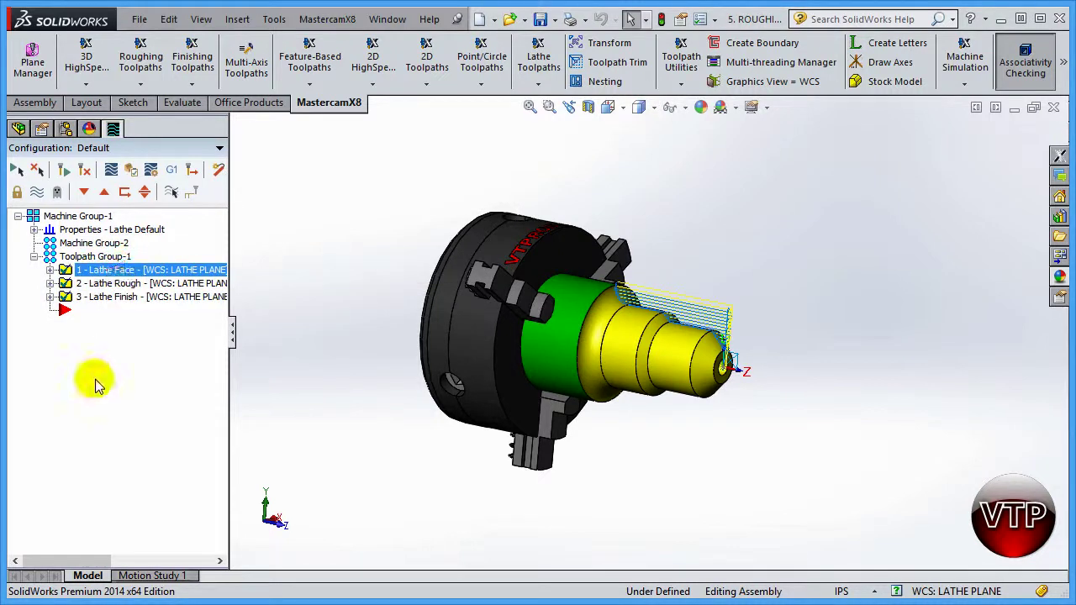
Verify the three operations in Mastercam Simulator, play all 109 moves, and rotate to inspect the finished part
click(132, 171)
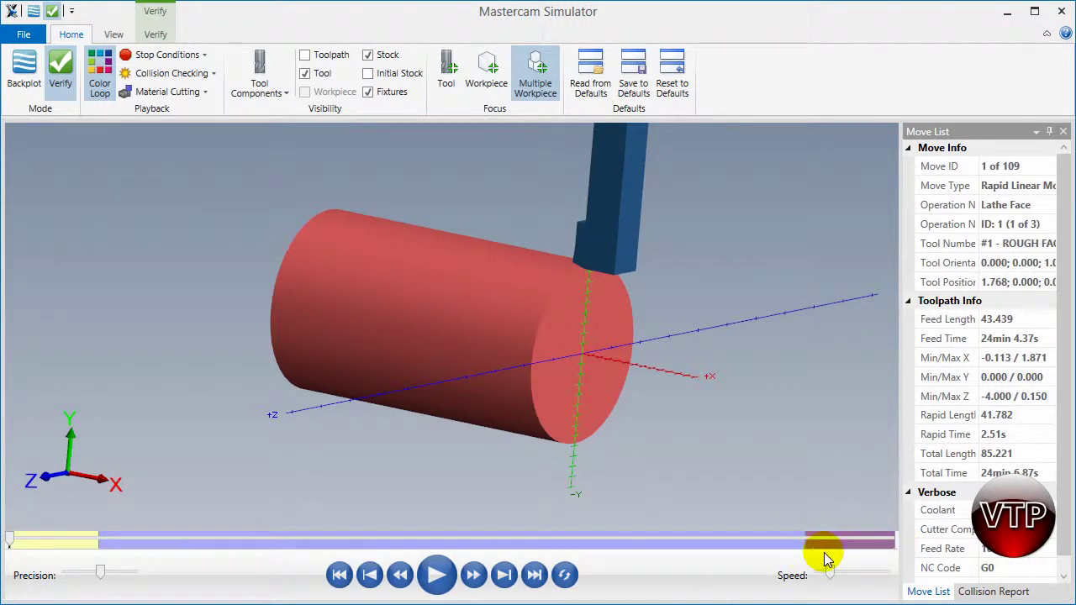
click(434, 578)
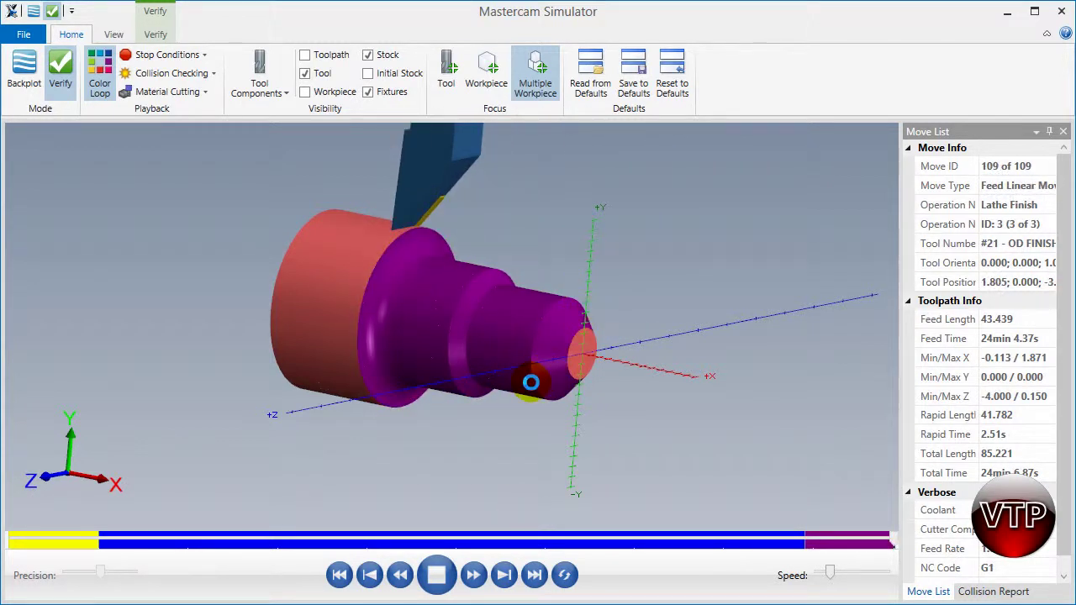
mouse_move(504, 425)
mouse_down()
mouse_move(486, 429)
mouse_move(500, 408)
mouse_up()
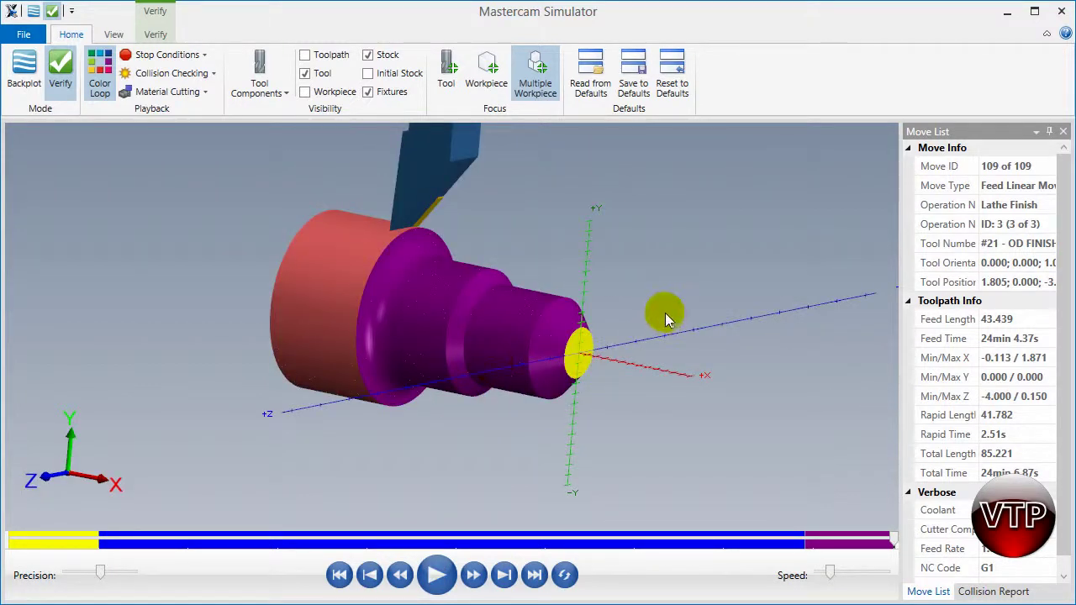